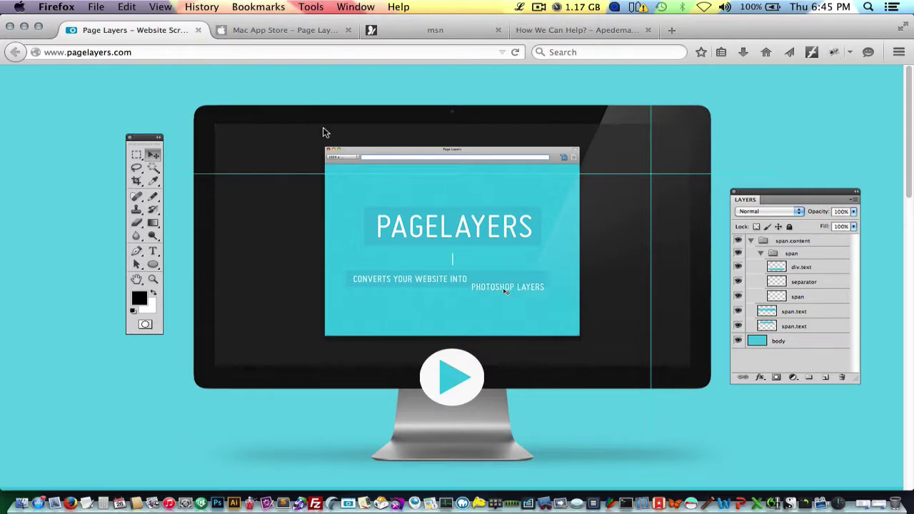
pyautogui.scroll(-3, 323, 132)
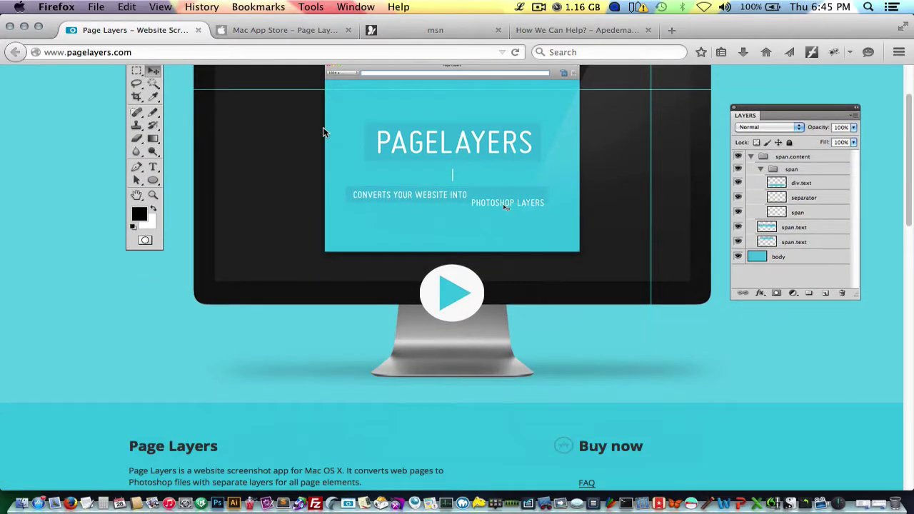
pyautogui.scroll(-4, 323, 132)
pyautogui.scroll(-4, 322, 133)
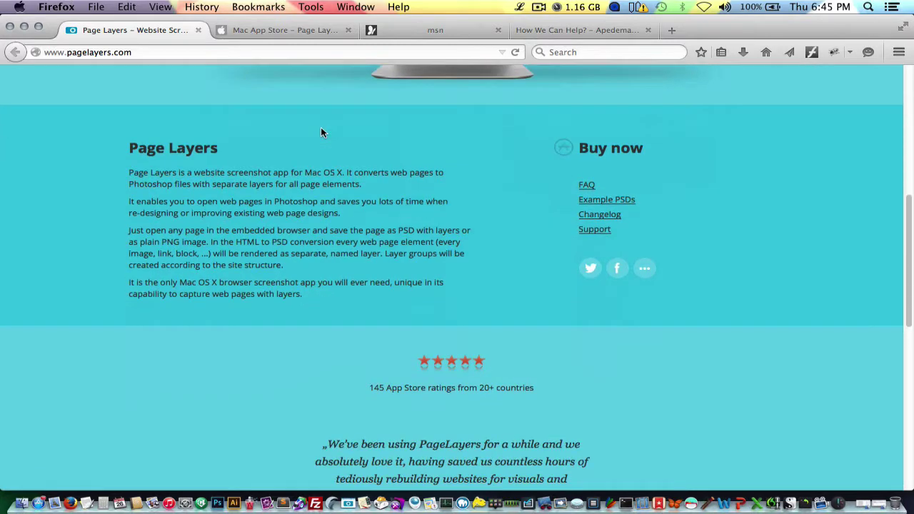
pyautogui.scroll(8, 321, 133)
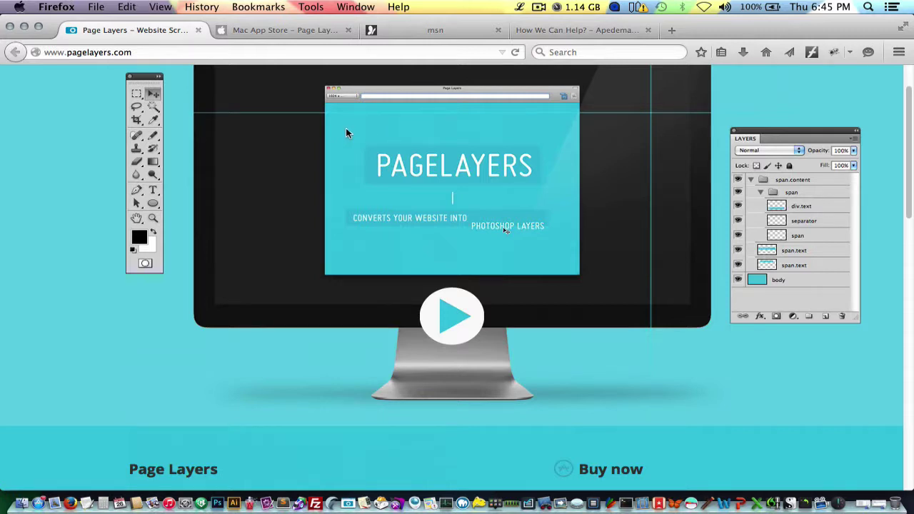
pyautogui.scroll(2, 353, 132)
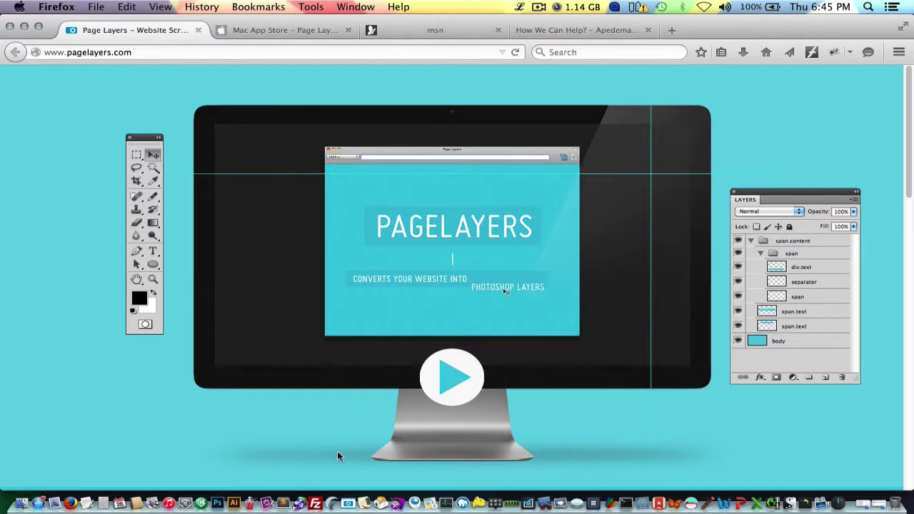
pyautogui.click(351, 502)
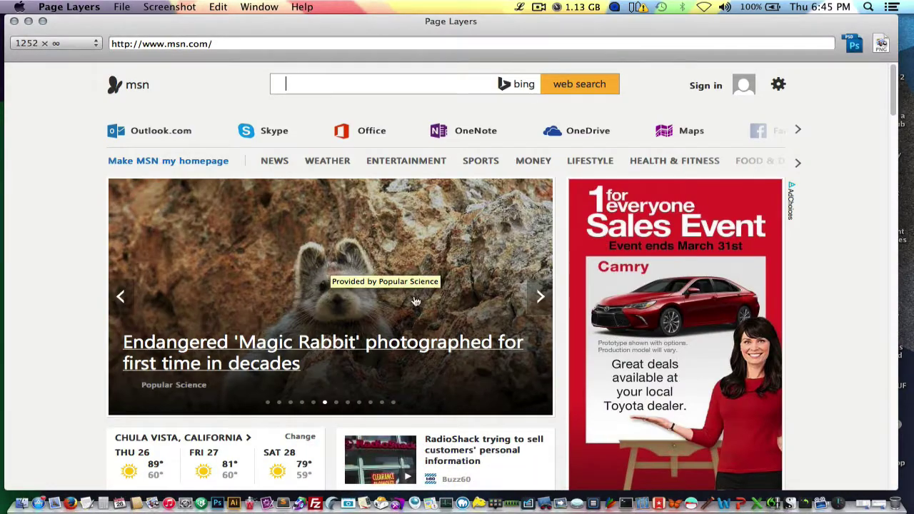
pyautogui.scroll(-5, 848, 270)
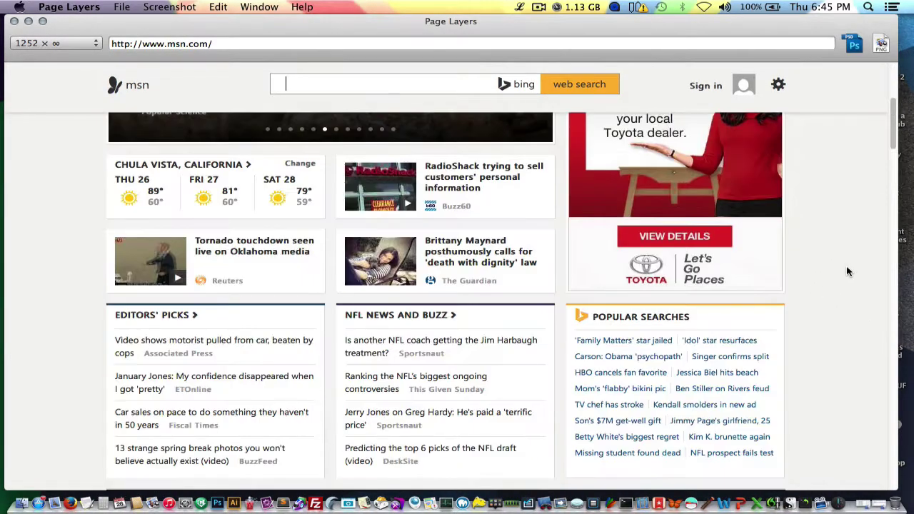
pyautogui.scroll(-5, 848, 271)
pyautogui.scroll(-15, 847, 265)
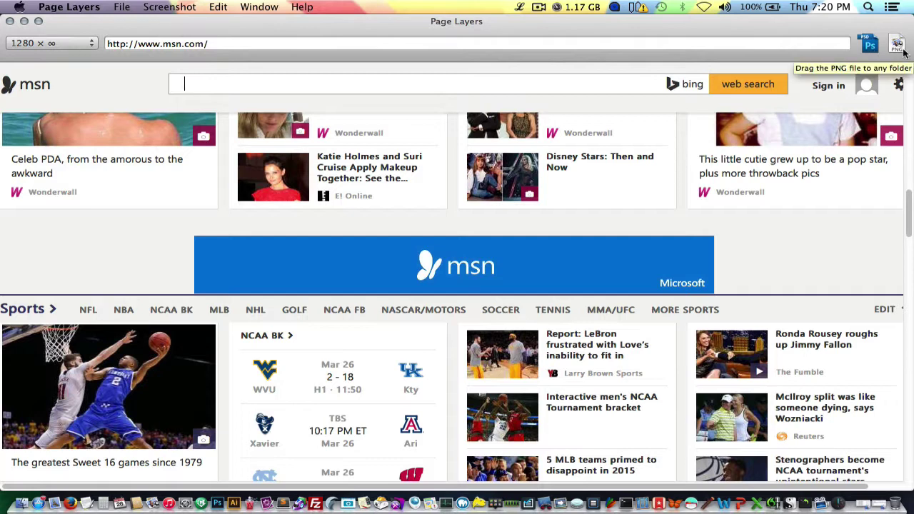
pyautogui.click(170, 7)
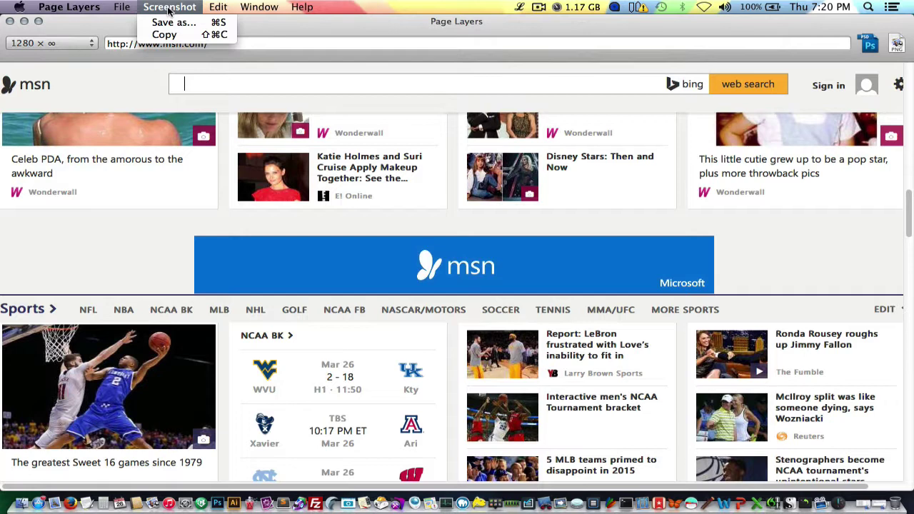
pyautogui.click(170, 25)
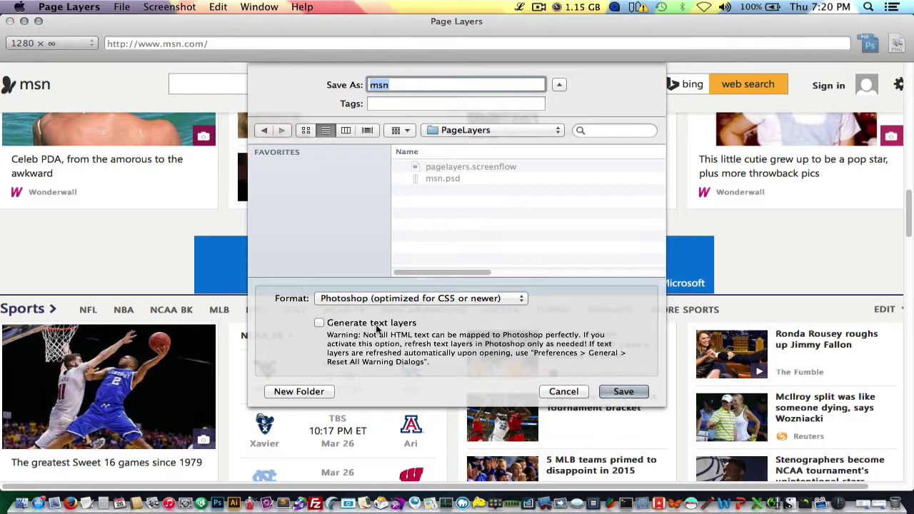
pyautogui.click(320, 324)
pyautogui.click(562, 391)
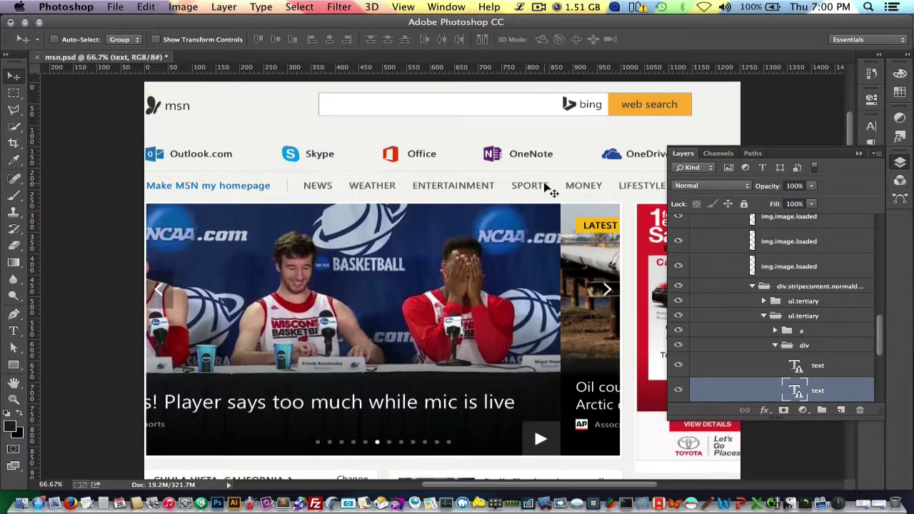
# Zoom msn.psd out to 8.33% to see the whole page, then back to 100% at the NCAA BK scores.
pyautogui.scroll(-5, 550, 192)
pyautogui.scroll(-7, 545, 187)
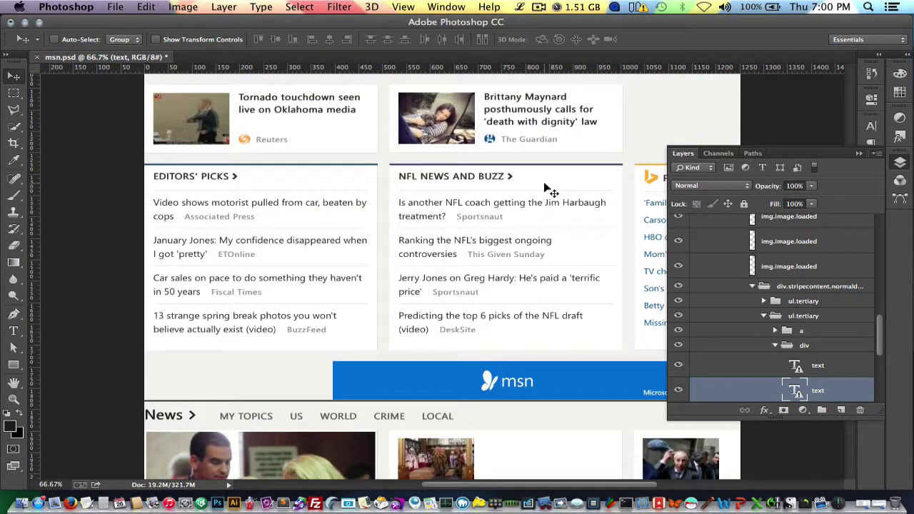
pyautogui.press('super+minus')
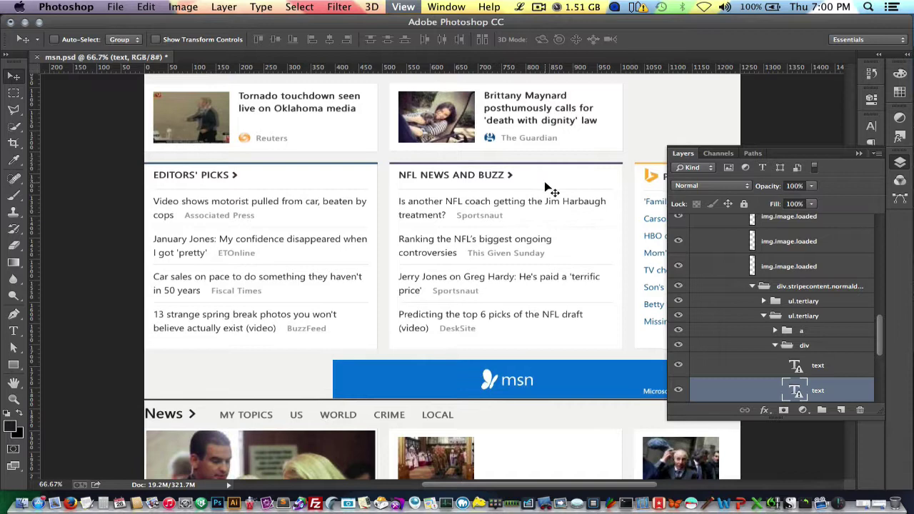
pyautogui.press('super+minus')
pyautogui.press('super+minus')
pyautogui.press('super+minus')
pyautogui.press('super+minus')
pyautogui.press('super+minus')
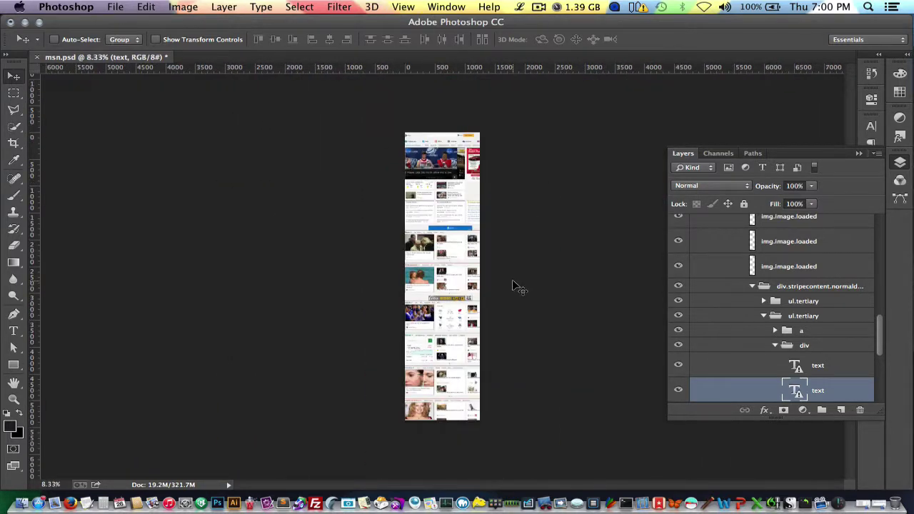
pyautogui.press('super+plus')
pyautogui.press('super+plus')
pyautogui.press('super+plus')
pyautogui.press('super+plus')
pyautogui.press('super+plus')
pyautogui.press('super+plus')
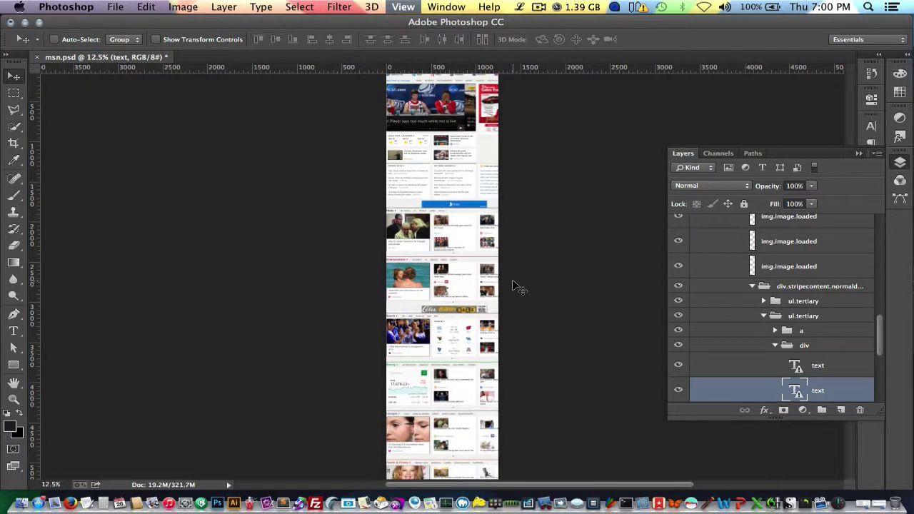
pyautogui.press('super+plus')
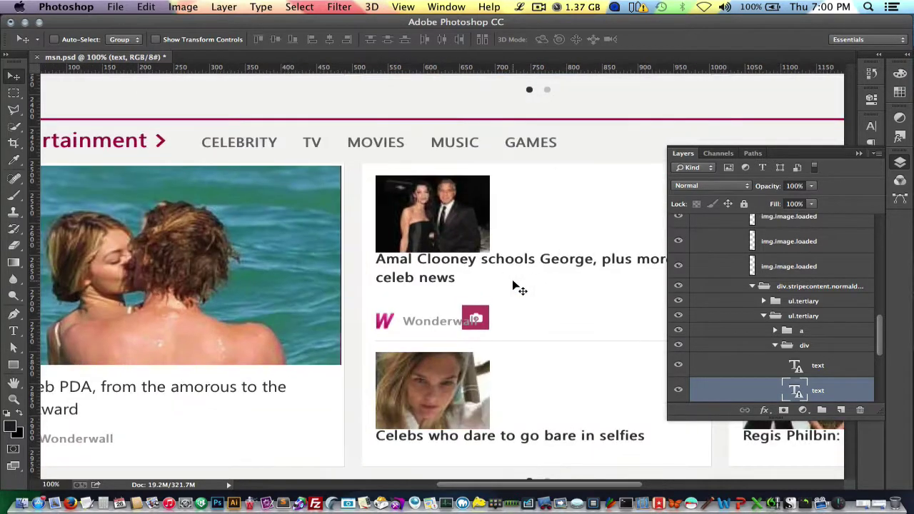
pyautogui.scroll(-5, 492, 324)
pyautogui.scroll(-7, 498, 329)
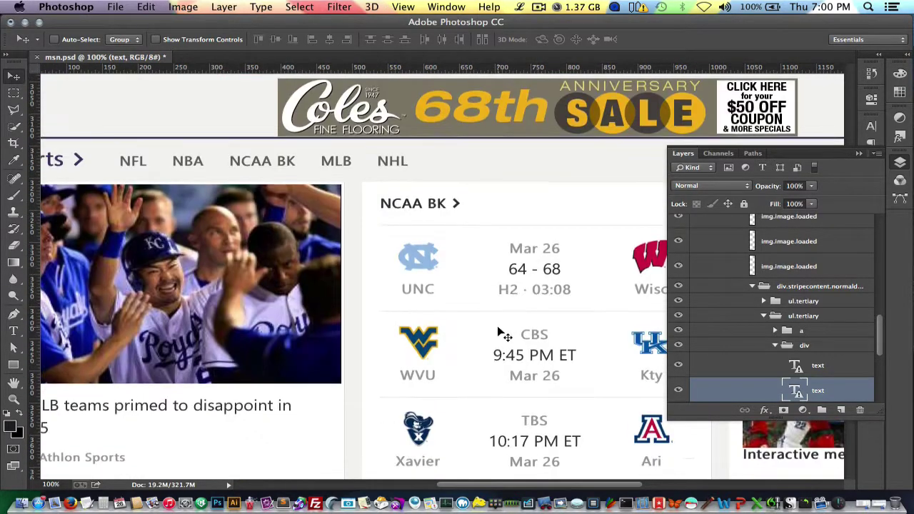
pyautogui.scroll(2, 497, 328)
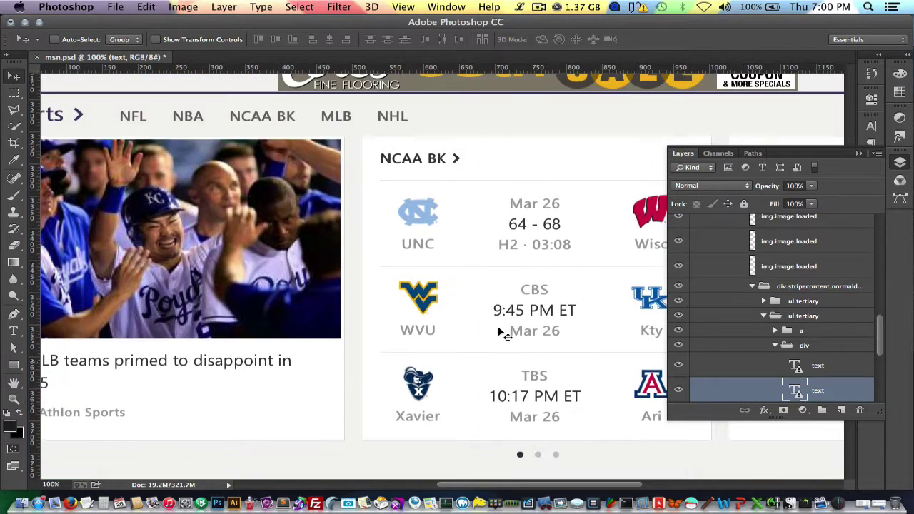
# Select the 64 score's text layer and open it for editing, accepting the layout-change warning.
pyautogui.rightClick(518, 225)
pyautogui.click(520, 227)
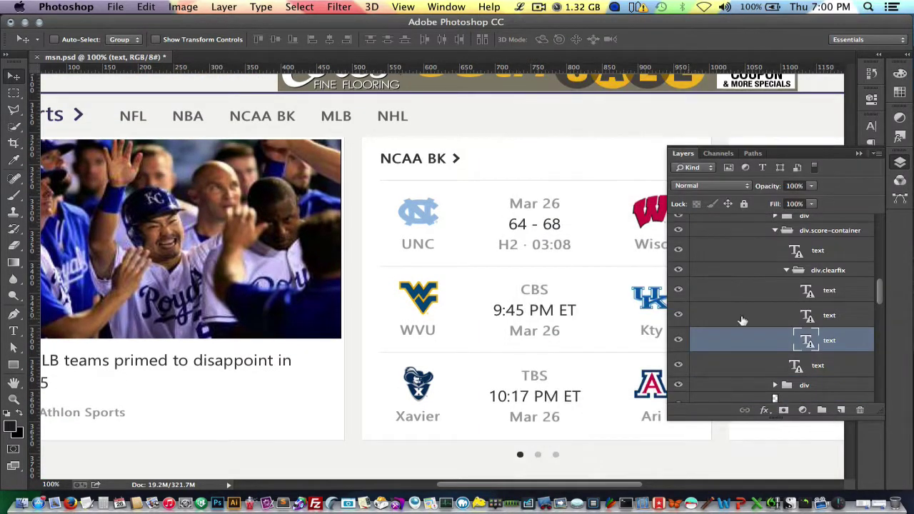
pyautogui.doubleClick(809, 344)
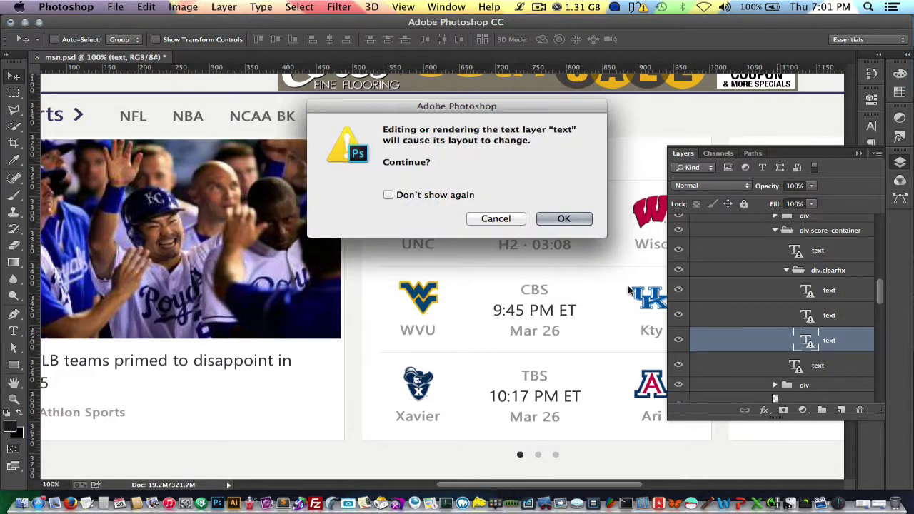
pyautogui.click(563, 219)
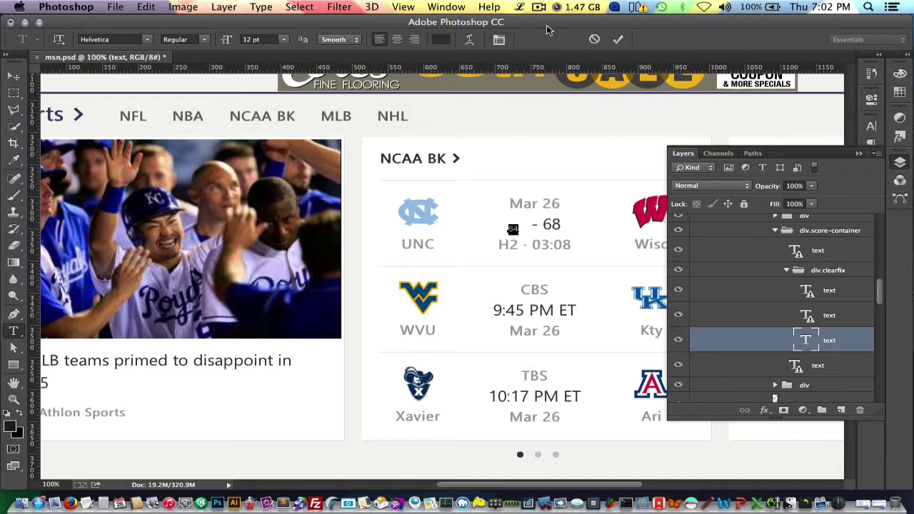
# Replace the 64 score with 'Hello' and set it in Open Sans Bold at 30 pt.
pyautogui.write('Hello')
pyautogui.click(13, 76)
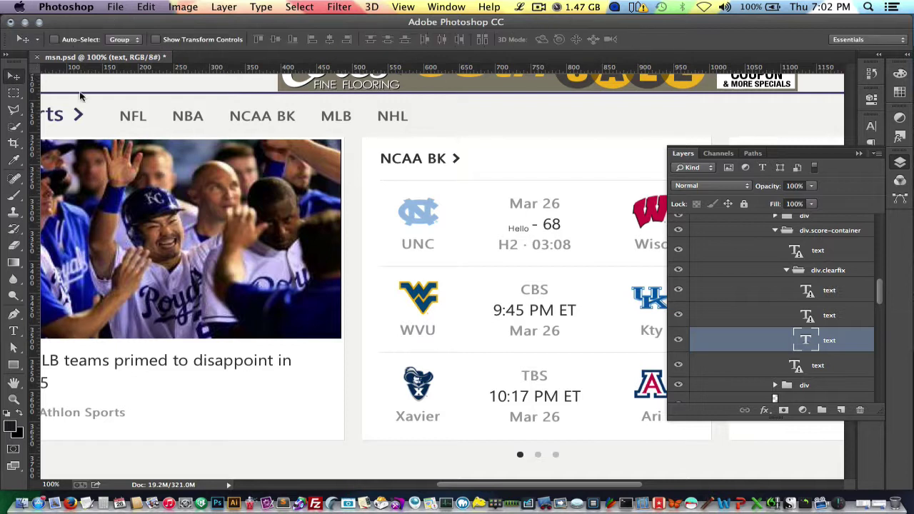
pyautogui.doubleClick(807, 344)
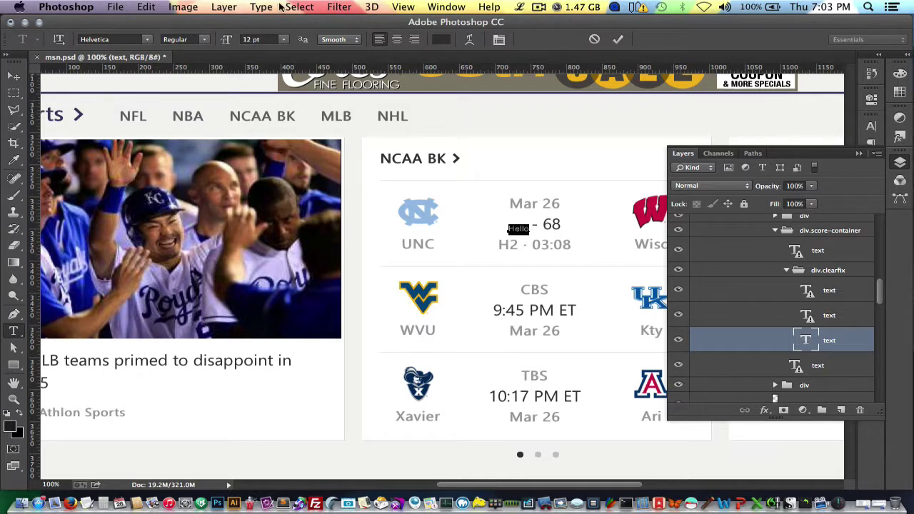
pyautogui.click(146, 39)
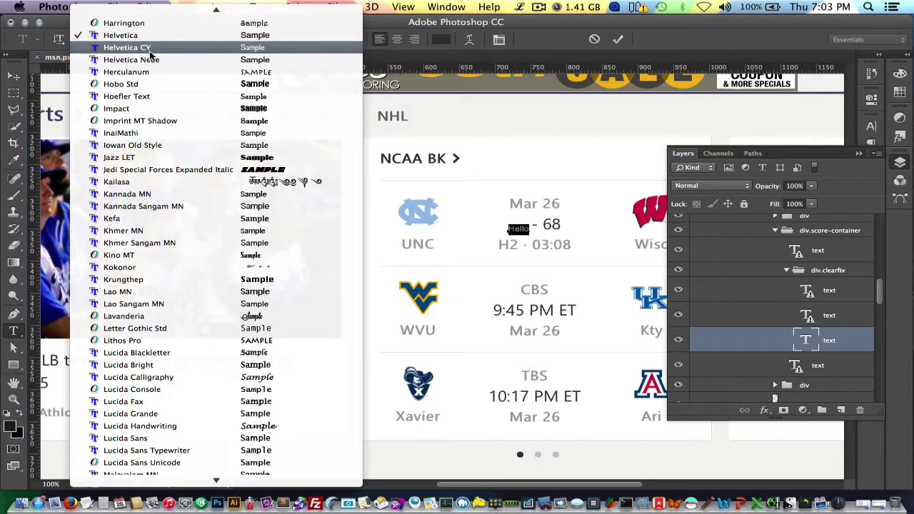
pyautogui.scroll(-10, 148, 54)
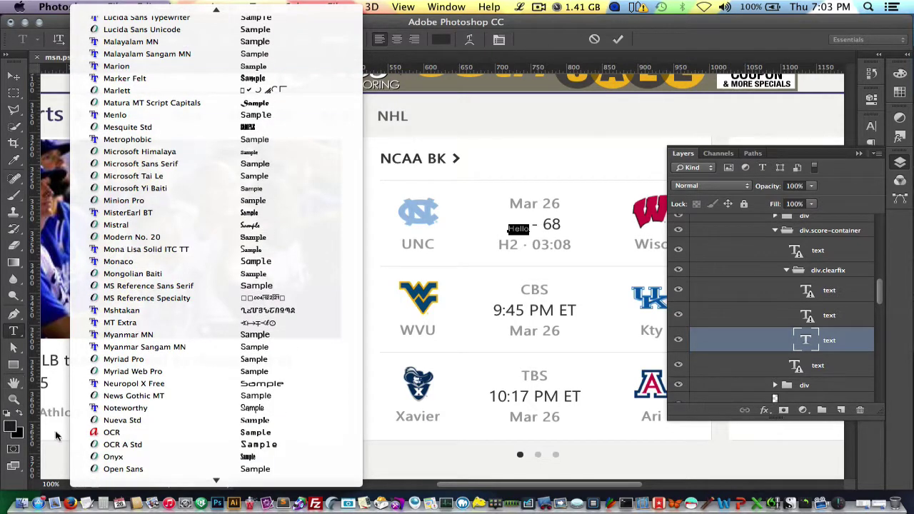
pyautogui.click(136, 470)
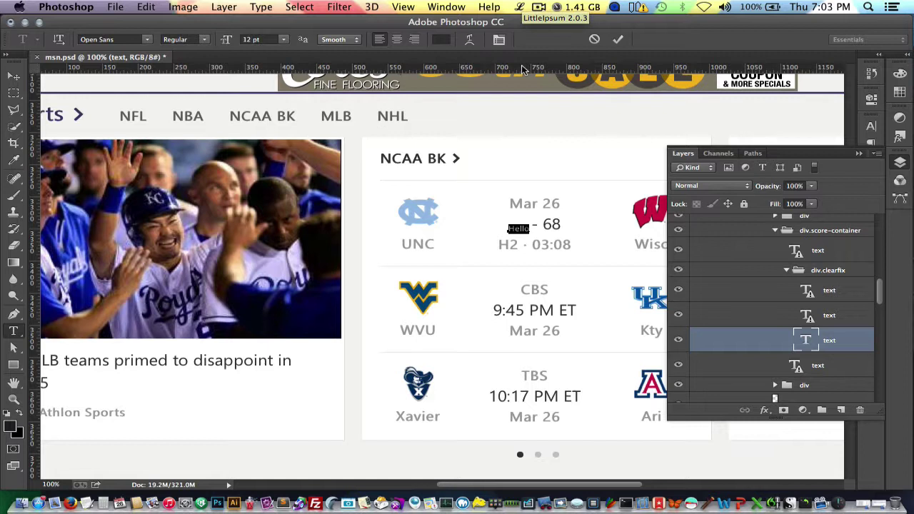
pyautogui.click(199, 38)
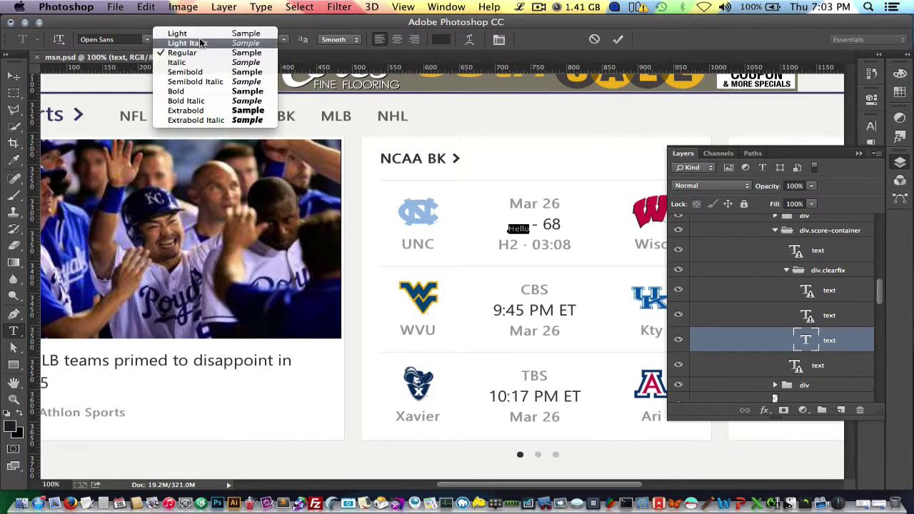
pyautogui.click(208, 92)
pyautogui.click(284, 39)
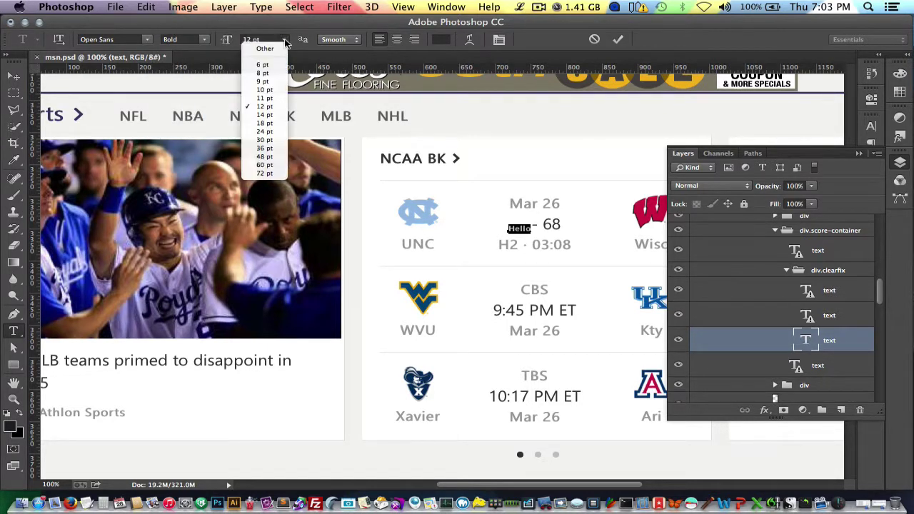
pyautogui.click(265, 139)
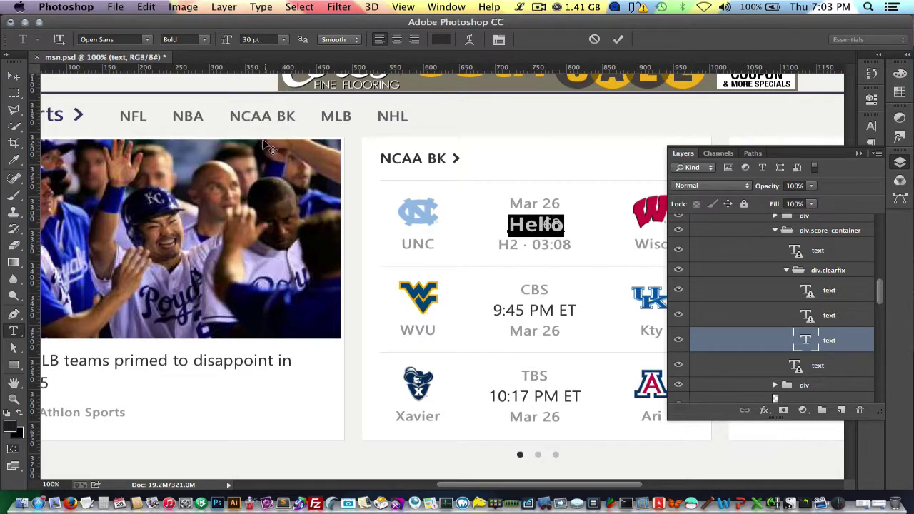
pyautogui.click(13, 76)
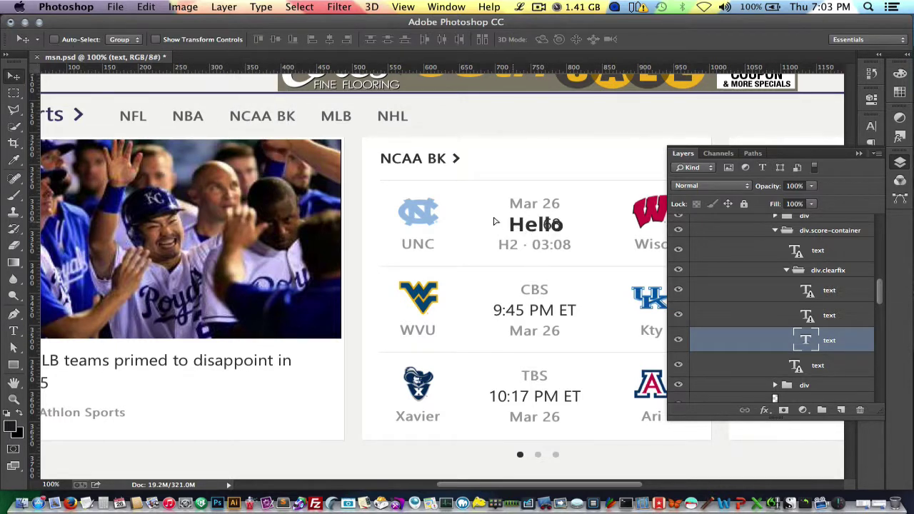
# Move the Hello text left so the line reads 'Hello - 68', then list the photo's layers.
pyautogui.moveTo(533, 227); pyautogui.dragTo(505, 229)
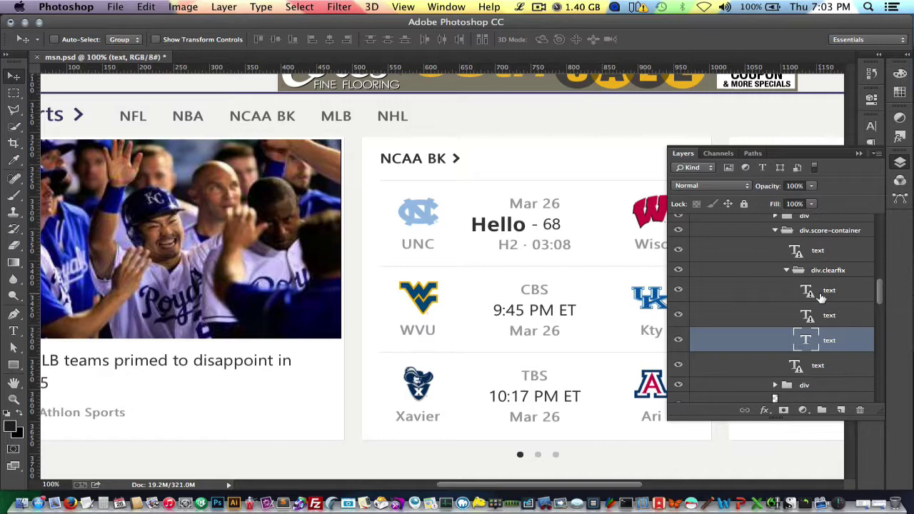
pyautogui.rightClick(396, 219)
pyautogui.click(399, 206)
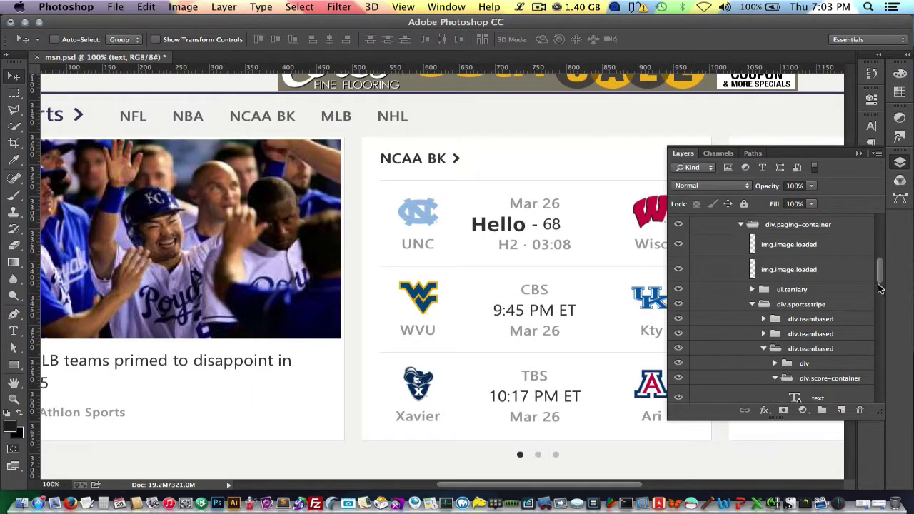
pyautogui.scroll(-5, 883, 281)
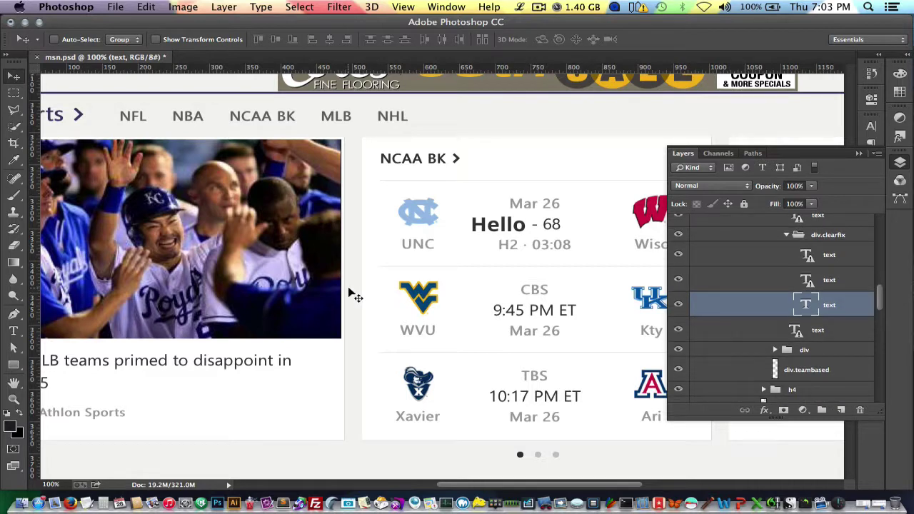
pyautogui.rightClick(290, 272)
# Select the img.image.loaded photo layer and add a Color Overlay effect to it.
pyautogui.click(290, 273)
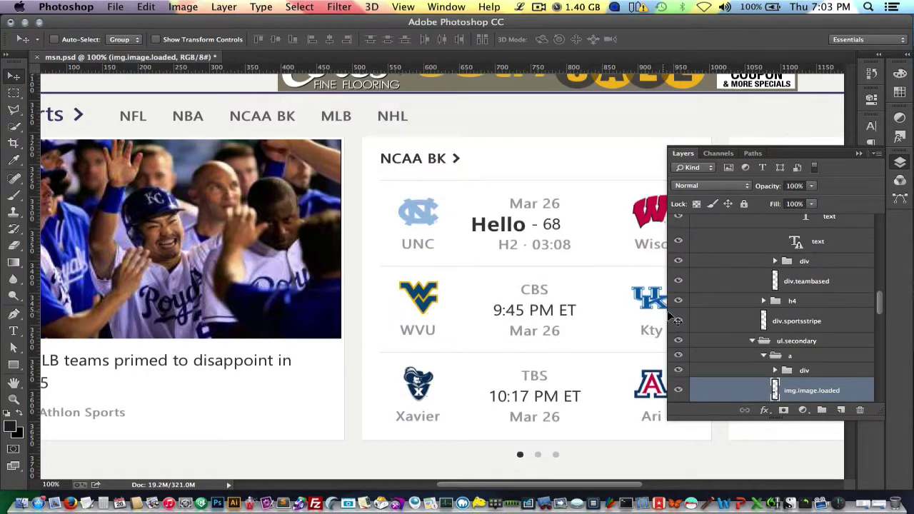
pyautogui.click(679, 391)
pyautogui.click(678, 392)
pyautogui.click(767, 412)
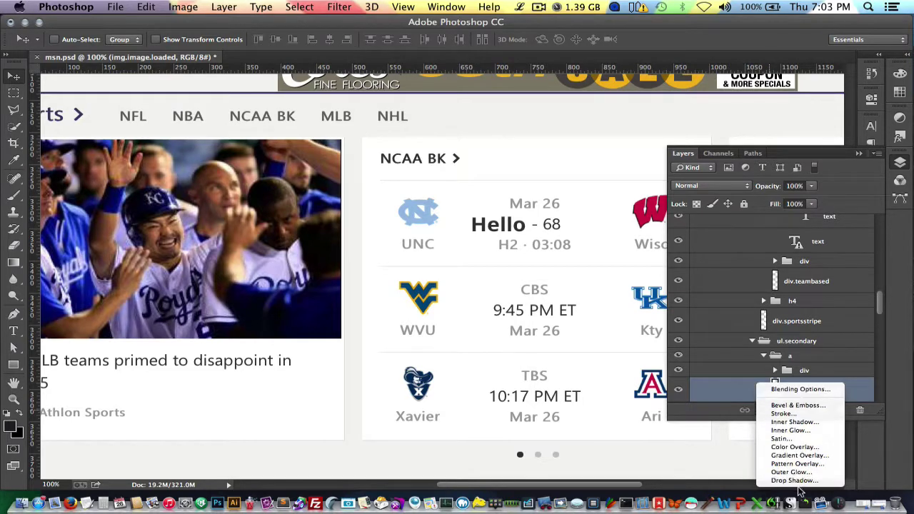
pyautogui.click(791, 447)
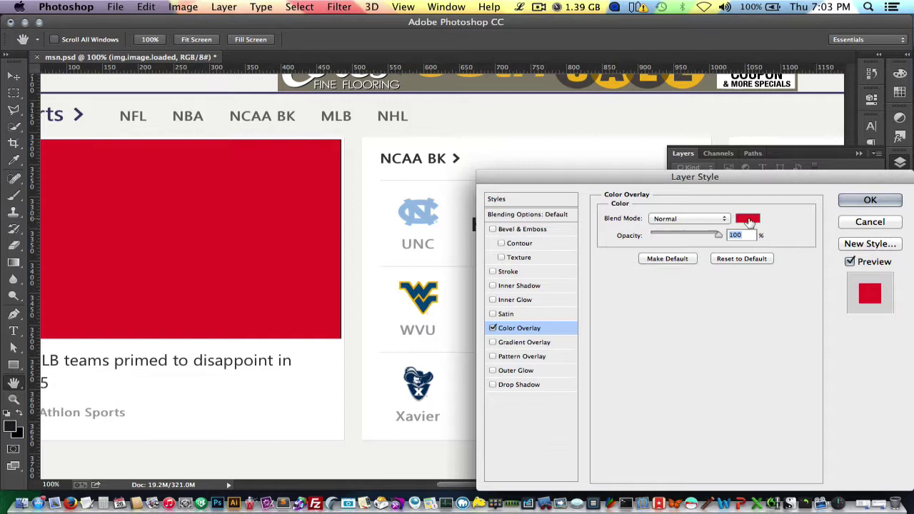
# Set the overlay colour to a desaturated light grey (#868686) and apply it.
pyautogui.click(747, 220)
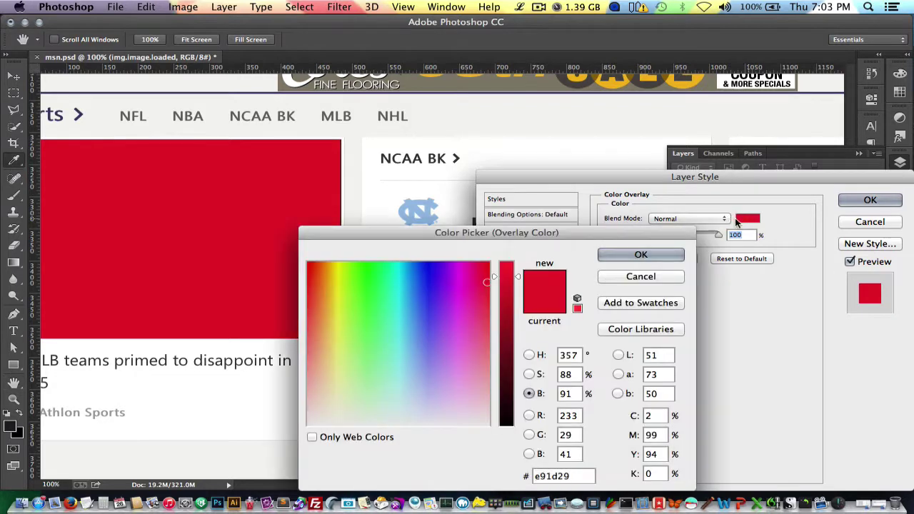
pyautogui.click(507, 417)
pyautogui.click(529, 374)
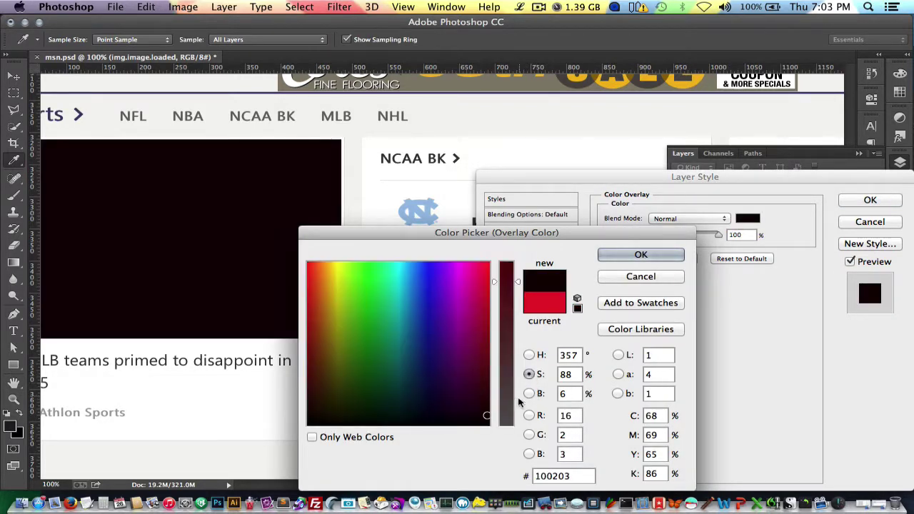
pyautogui.moveTo(519, 404); pyautogui.dragTo(514, 428)
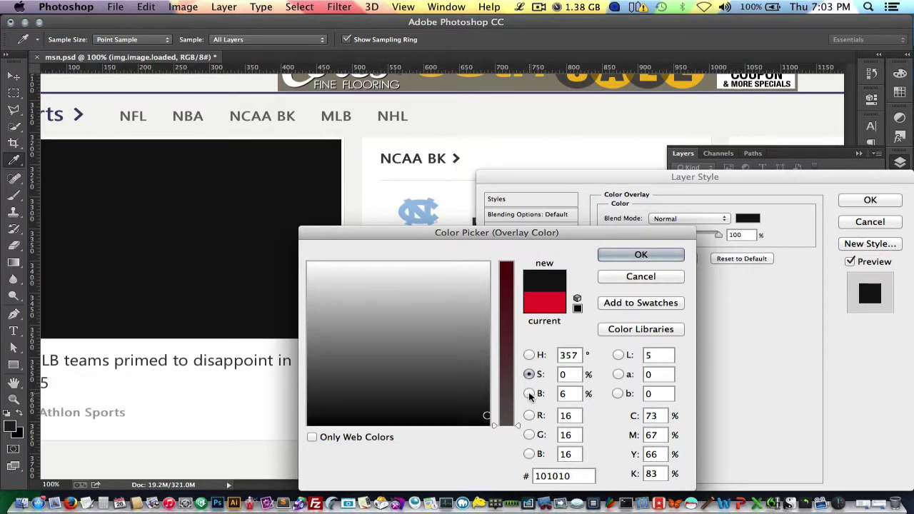
pyautogui.click(529, 394)
pyautogui.moveTo(510, 378); pyautogui.dragTo(503, 327)
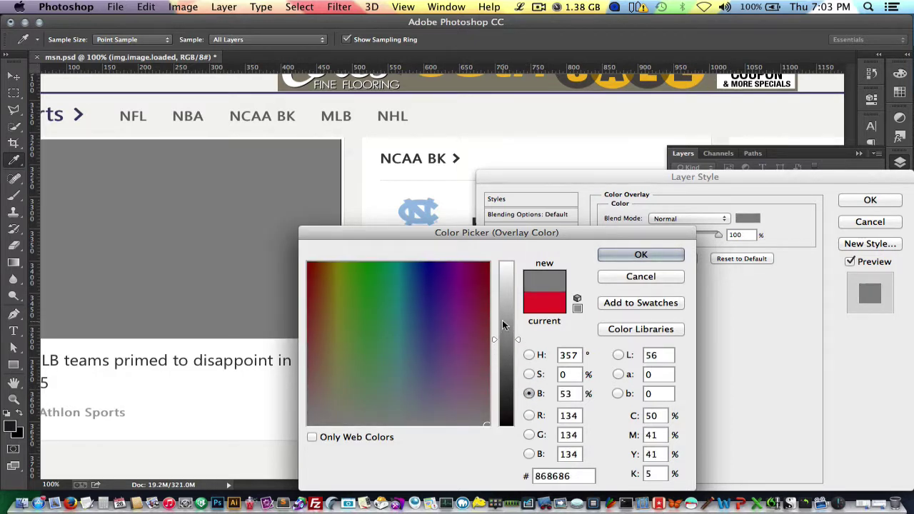
pyautogui.click(502, 320)
pyautogui.click(633, 257)
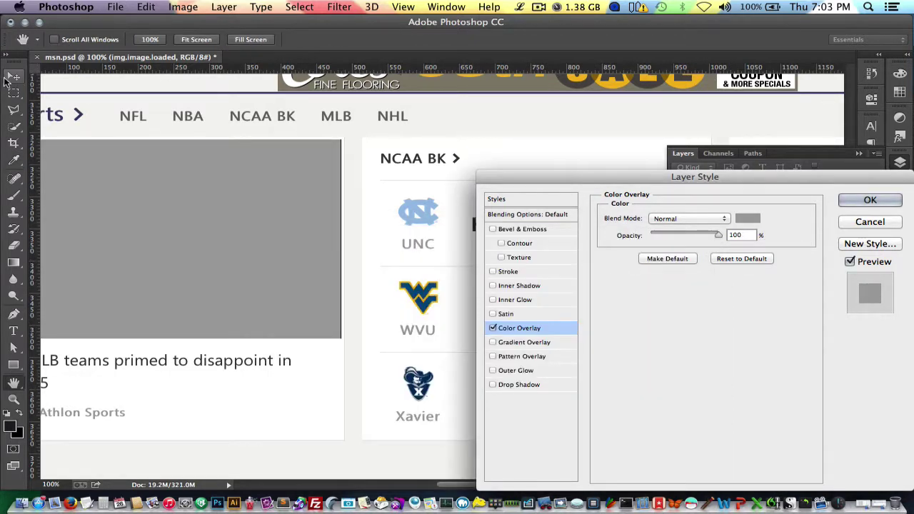
pyautogui.click(14, 77)
pyautogui.press('Return')
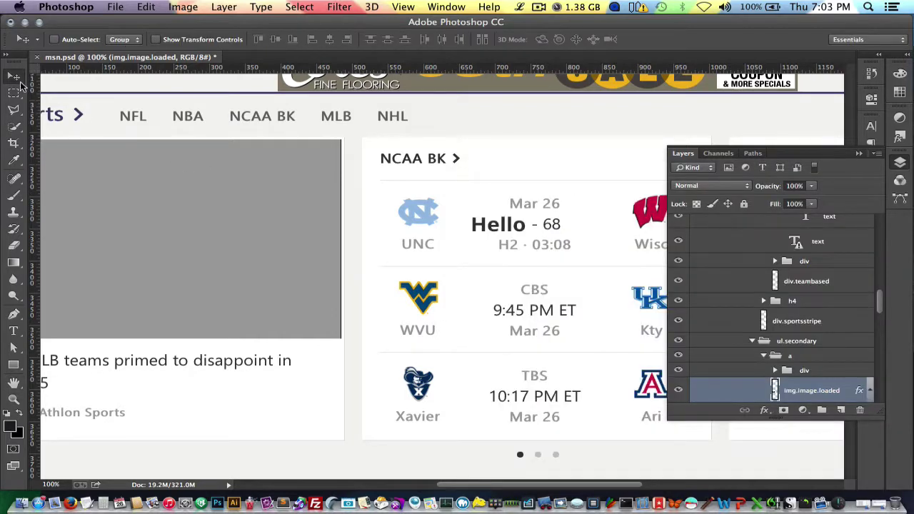
# Zoom out over the sports section and collapse the ul.secondary group.
pyautogui.press('super+minus')
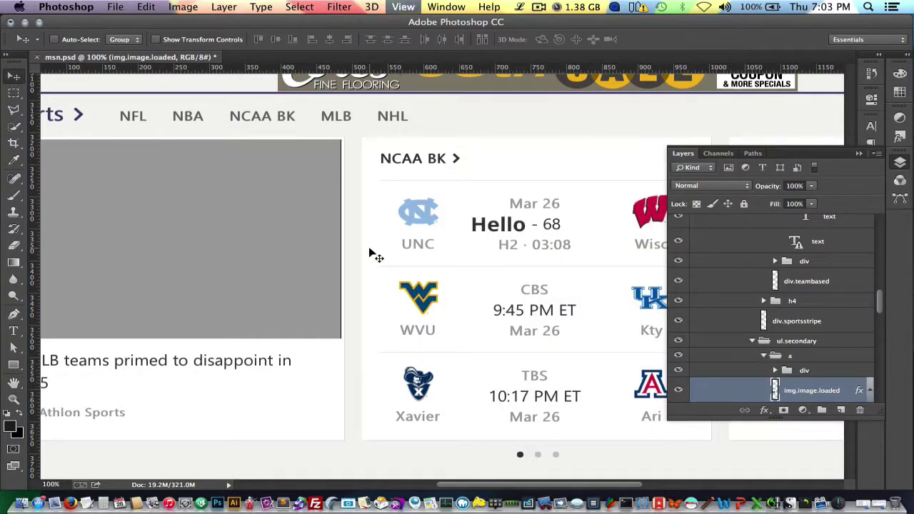
pyautogui.press('super+minus')
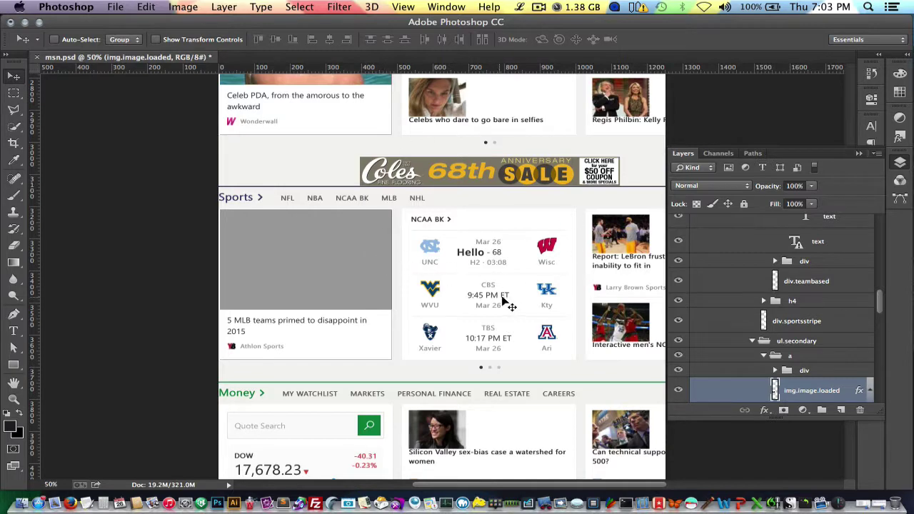
pyautogui.scroll(3, 511, 304)
pyautogui.scroll(5, 511, 305)
pyautogui.scroll(-12, 512, 304)
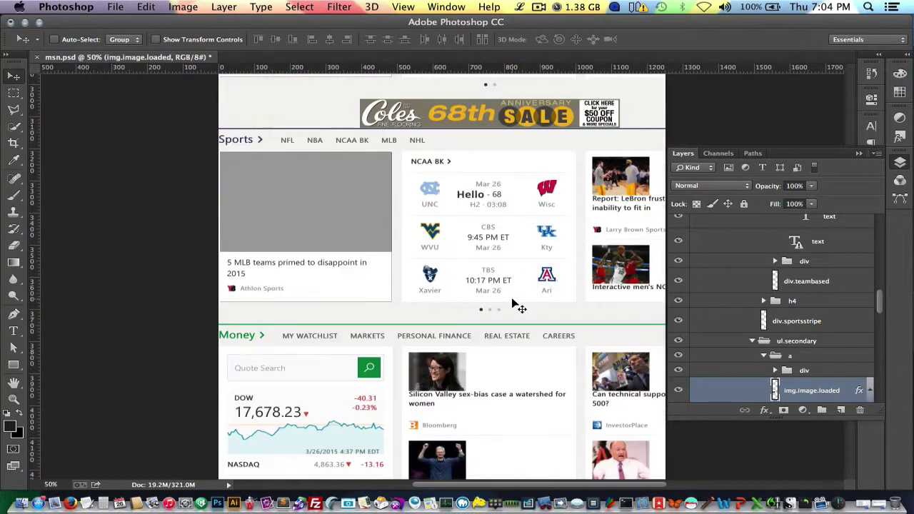
pyautogui.scroll(-1, 512, 304)
pyautogui.click(789, 343)
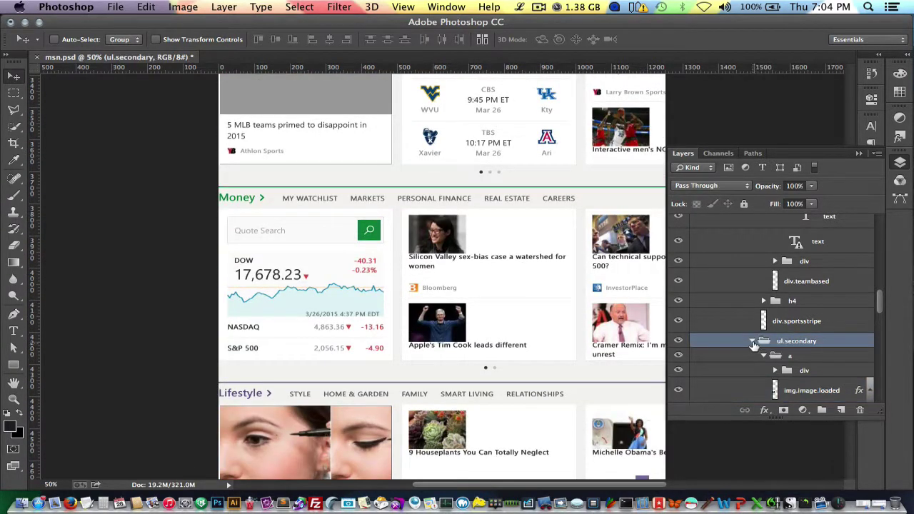
pyautogui.click(752, 341)
# Collapse the div.score-container and div.teambased groups.
pyautogui.scroll(3, 800, 355)
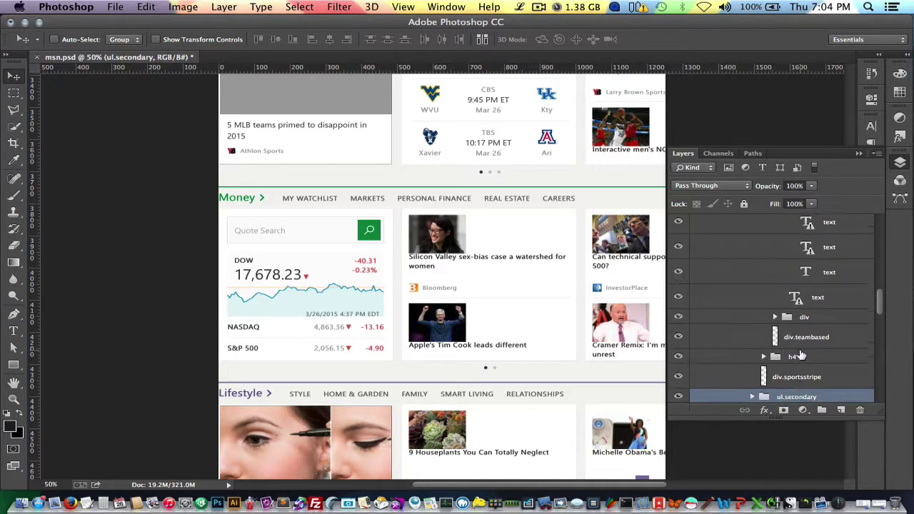
pyautogui.scroll(-4, 801, 354)
pyautogui.scroll(4, 801, 353)
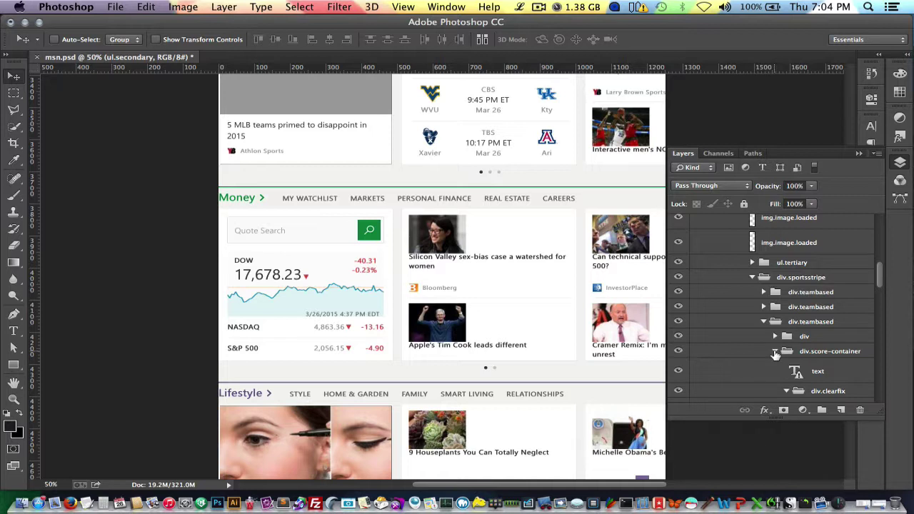
pyautogui.click(777, 353)
pyautogui.click(762, 325)
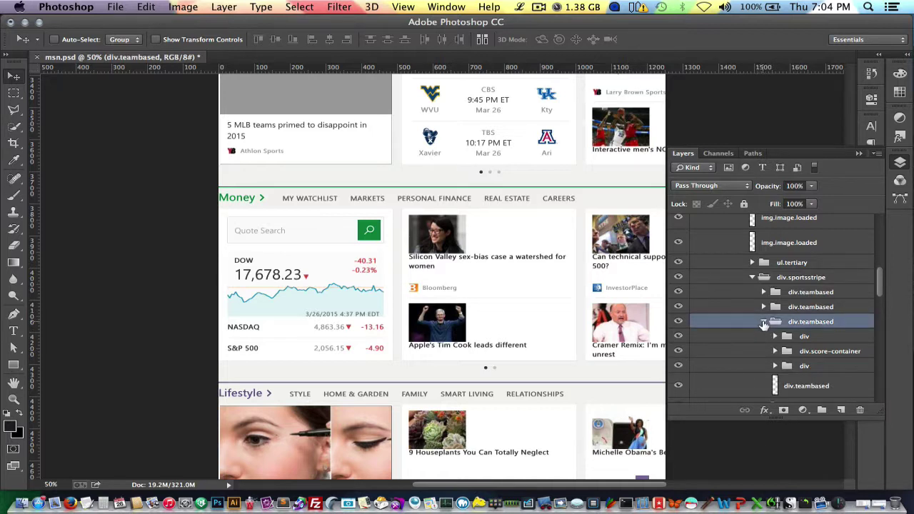
pyautogui.click(761, 322)
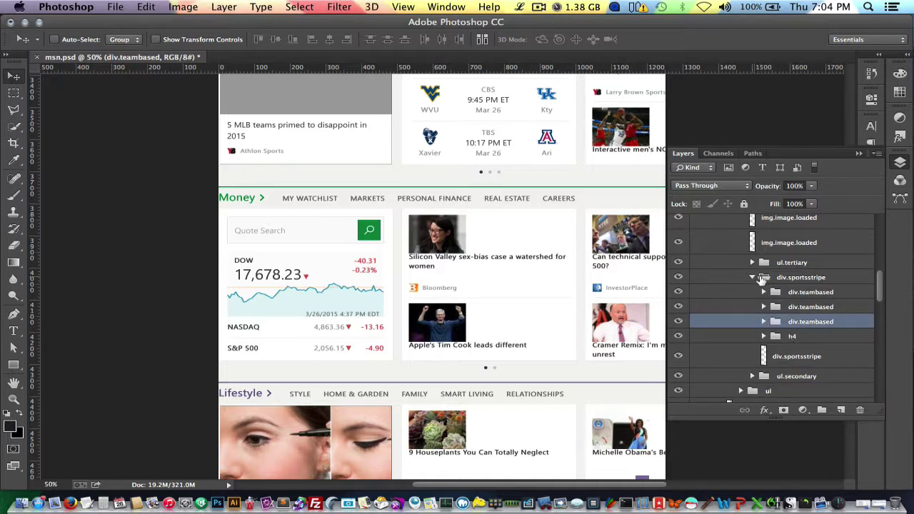
# Select the div.sportsstripe group in the Layers panel.
pyautogui.click(785, 277)
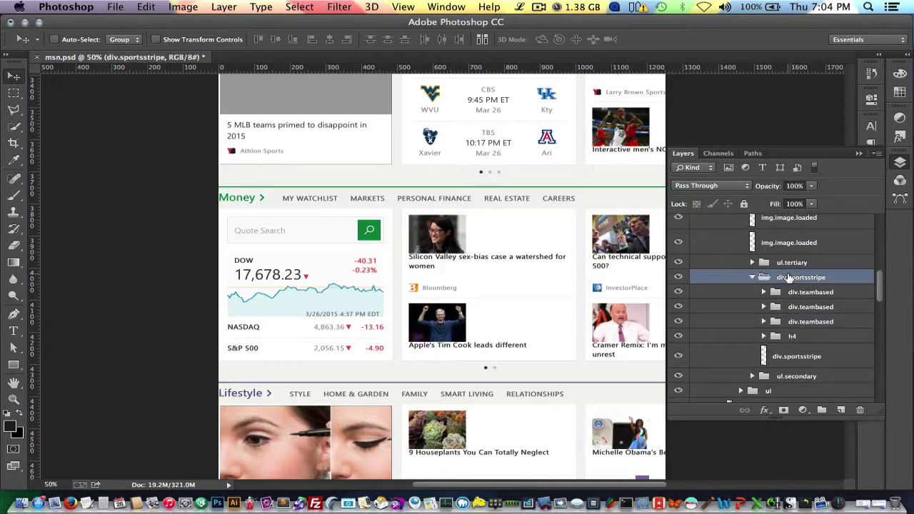
pyautogui.click(763, 340)
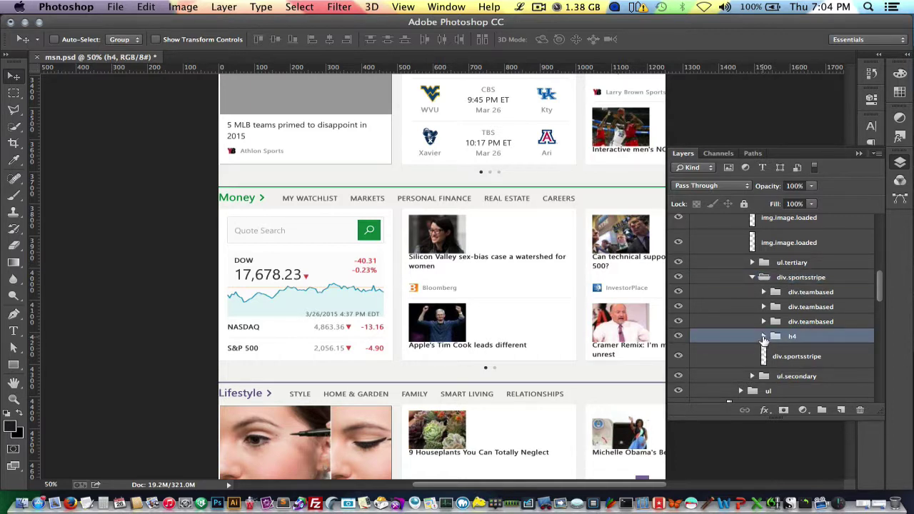
pyautogui.click(805, 307)
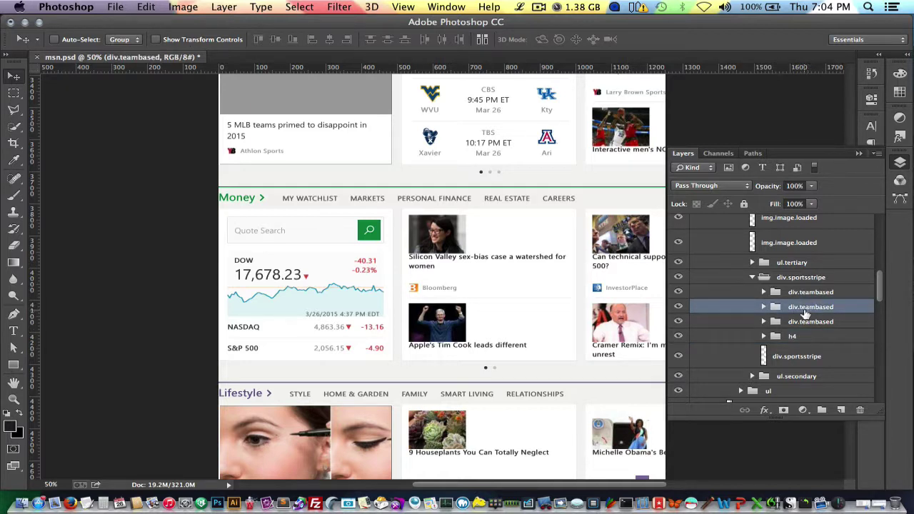
pyautogui.click(814, 284)
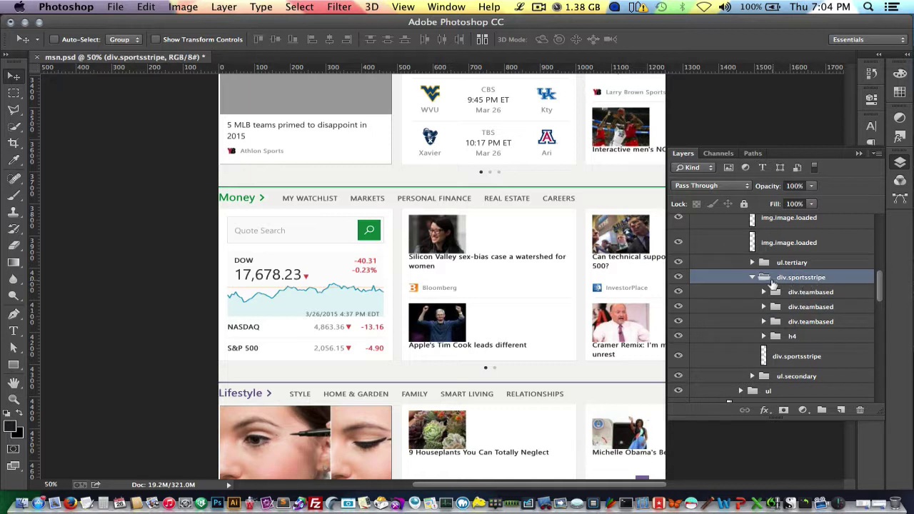
# Collapse div.sportsstripe and toggle its visibility to check which content it holds.
pyautogui.click(752, 279)
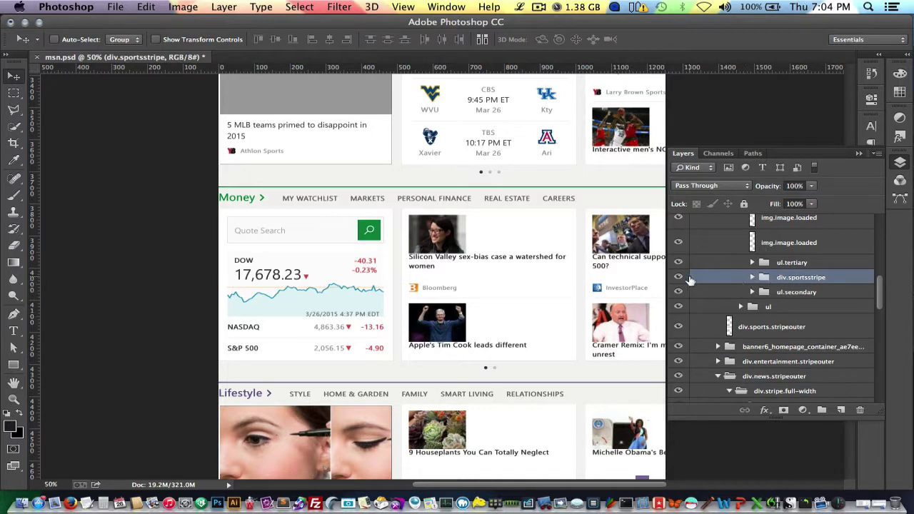
pyautogui.click(678, 277)
pyautogui.click(679, 277)
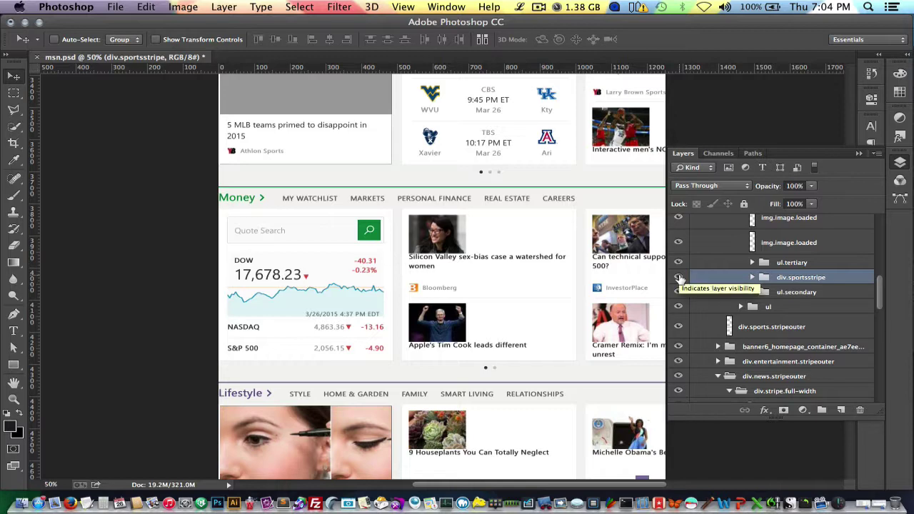
pyautogui.click(678, 277)
pyautogui.click(678, 277)
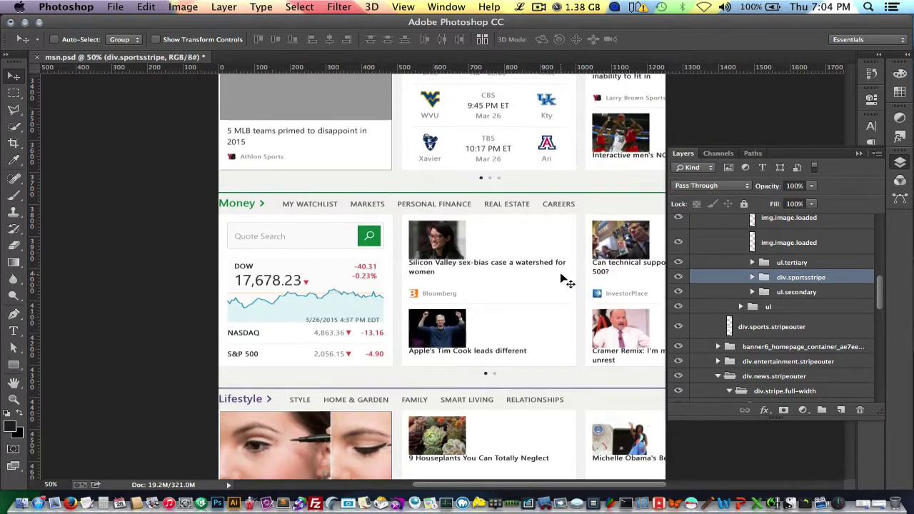
# Duplicate the div.sportsstripe scores block, placing the copy 520 px to the left.
pyautogui.scroll(5, 652, 313)
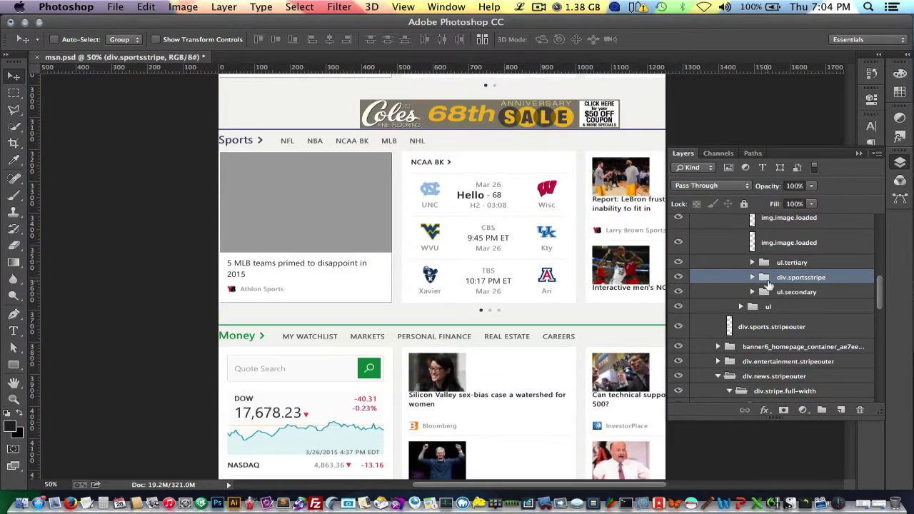
pyautogui.click(678, 277)
pyautogui.click(679, 277)
pyautogui.moveTo(433, 184); pyautogui.dragTo(500, 173)
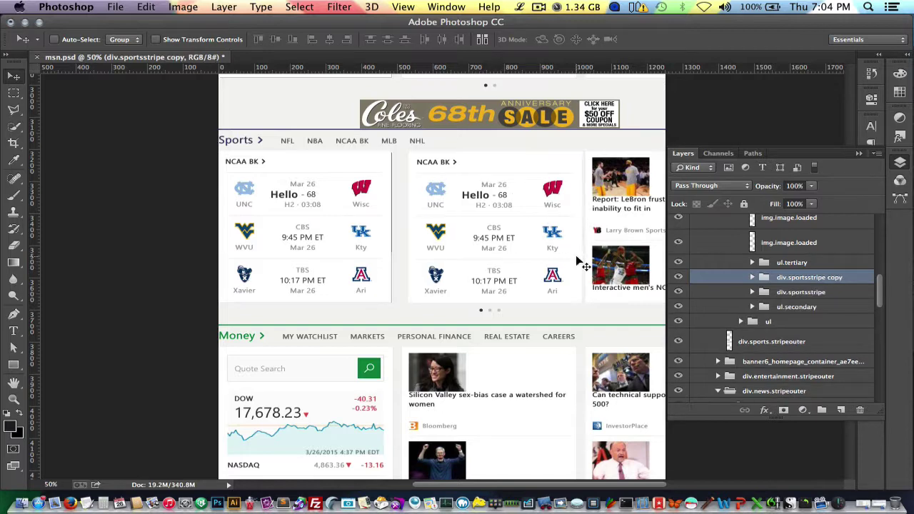
pyautogui.scroll(5, 571, 263)
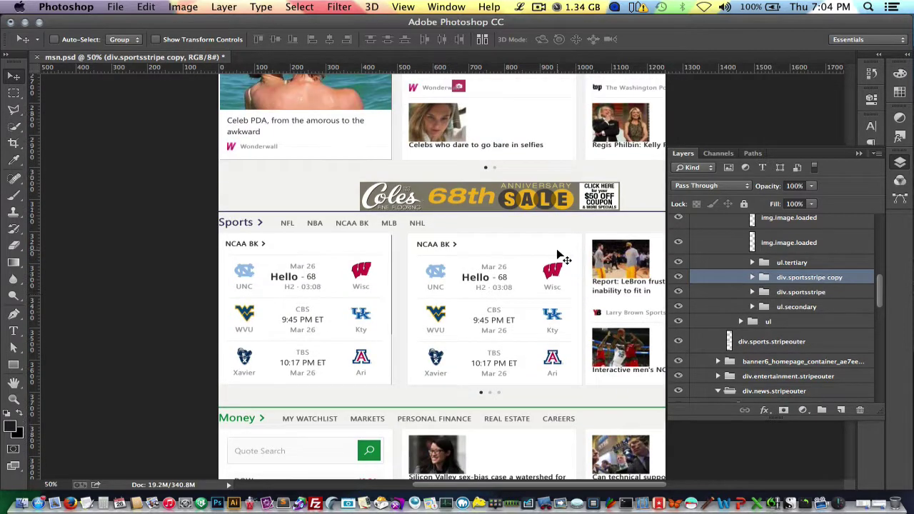
pyautogui.scroll(7, 564, 261)
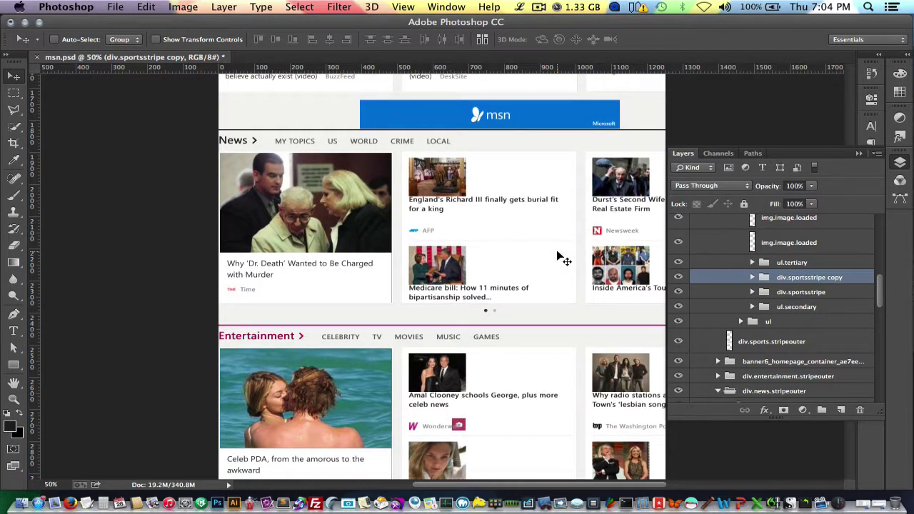
pyautogui.scroll(-3, 561, 258)
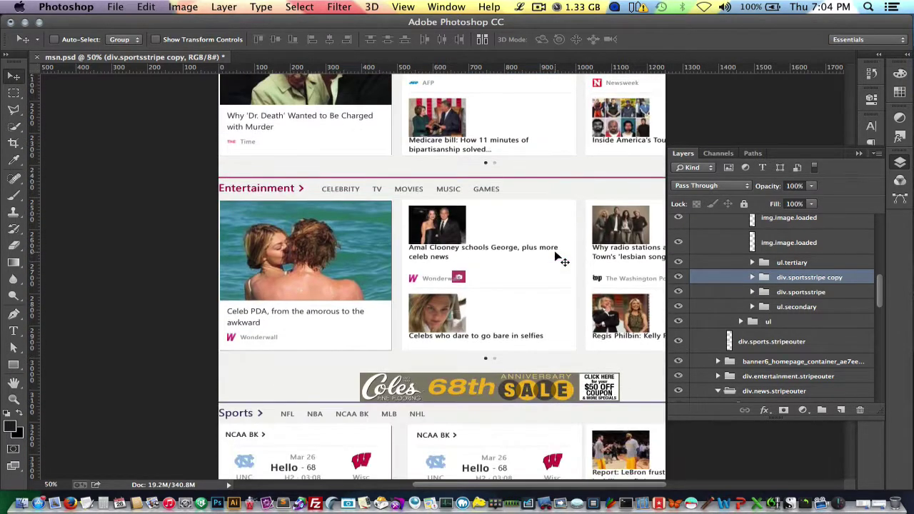
pyautogui.scroll(4, 560, 259)
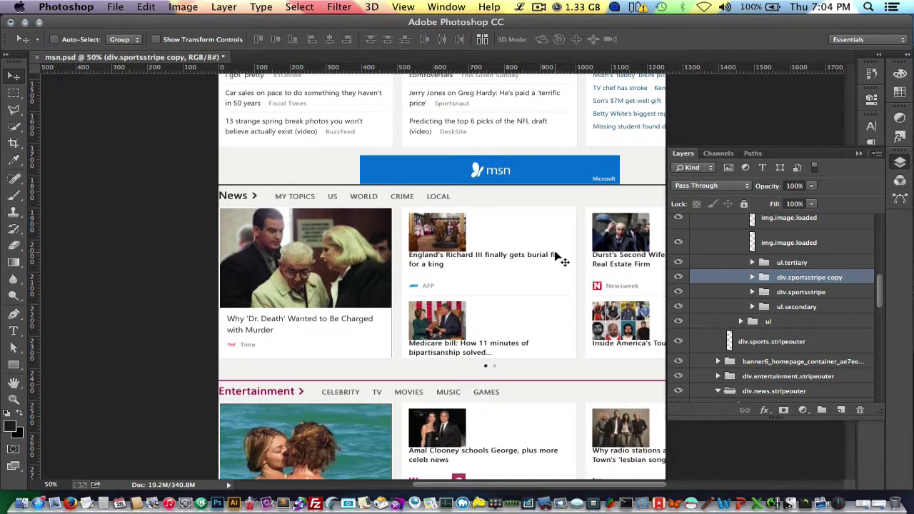
pyautogui.scroll(-2, 561, 259)
pyautogui.scroll(-1, 555, 261)
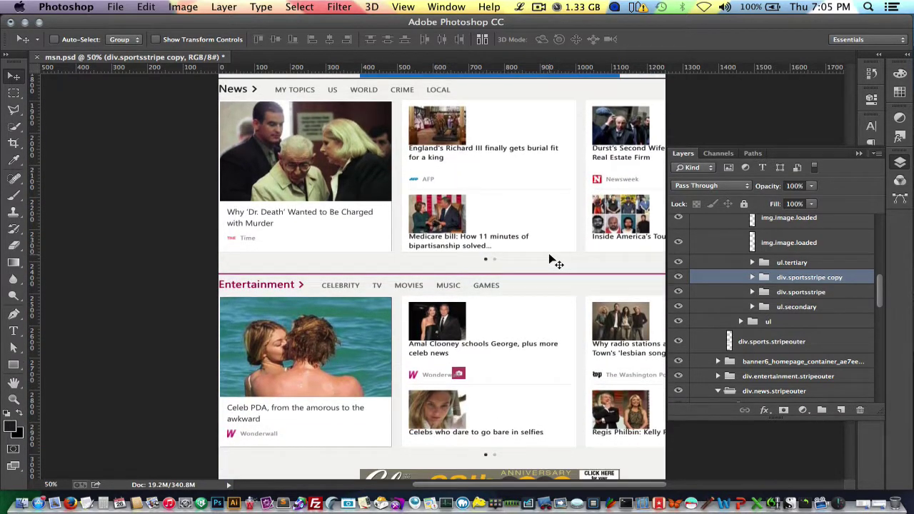
pyautogui.scroll(-1, 550, 261)
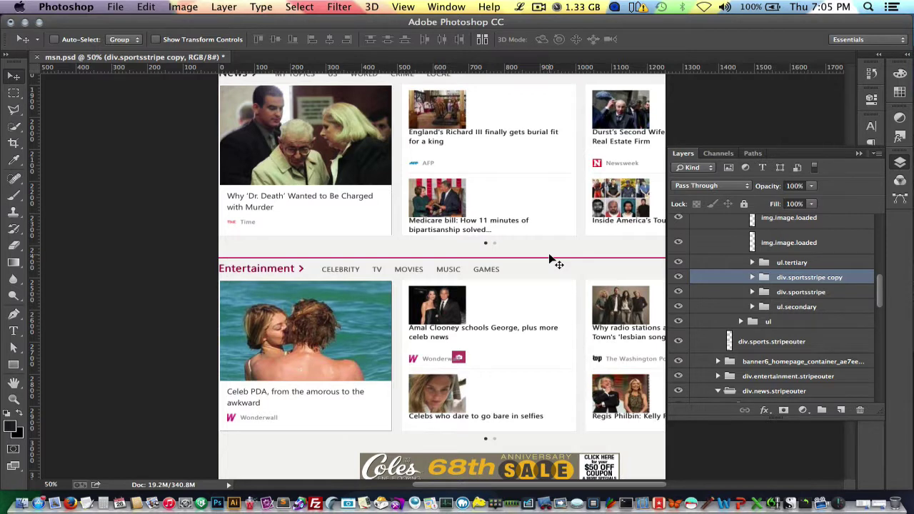